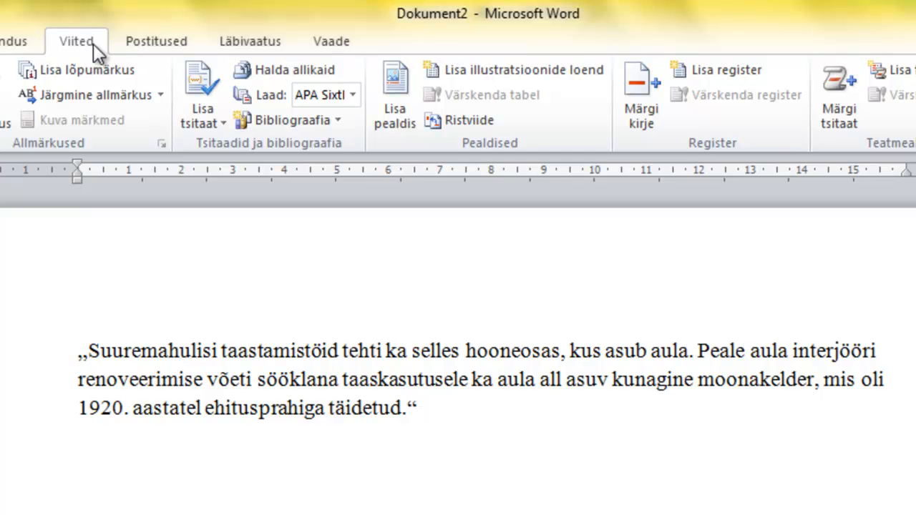
Set the citation style to APA Sixth Edition and start a new source of type Raamat for the quotation
{"action": "left_click", "coordinate": [353, 95]}
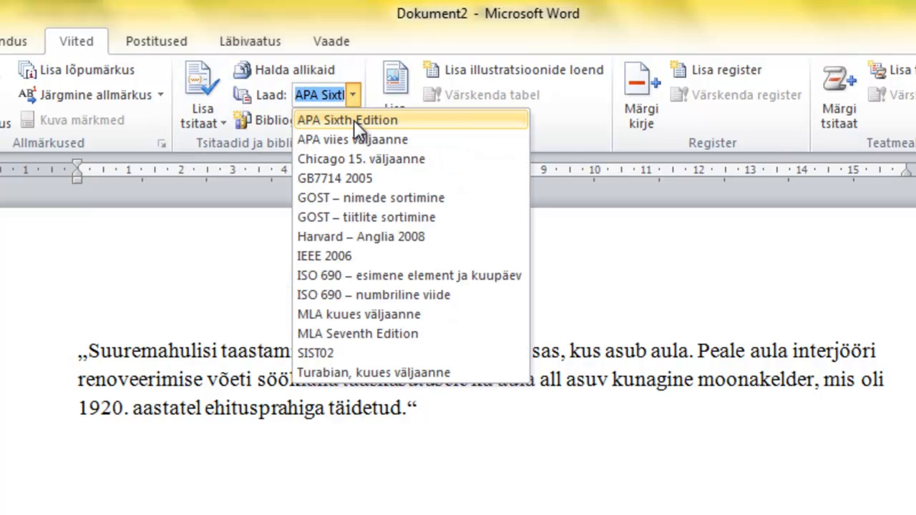
{"action": "left_click", "coordinate": [354, 120]}
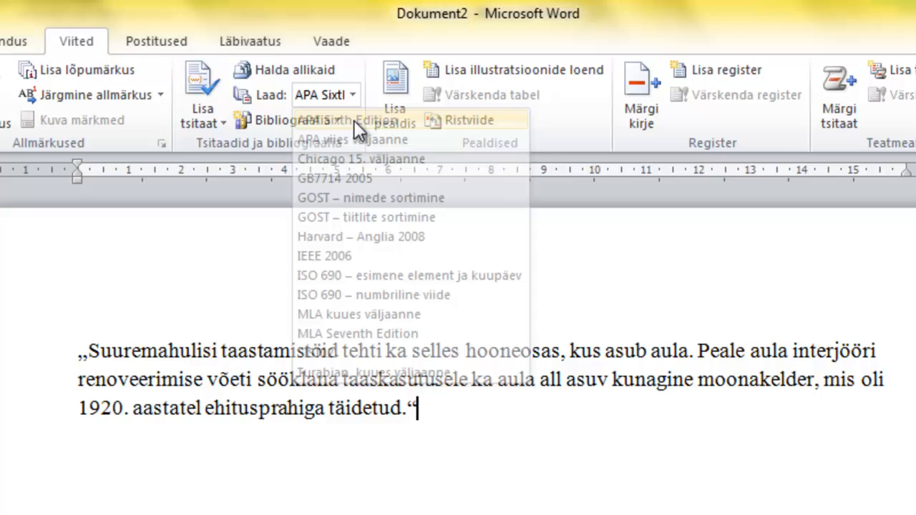
{"action": "left_click", "coordinate": [204, 127]}
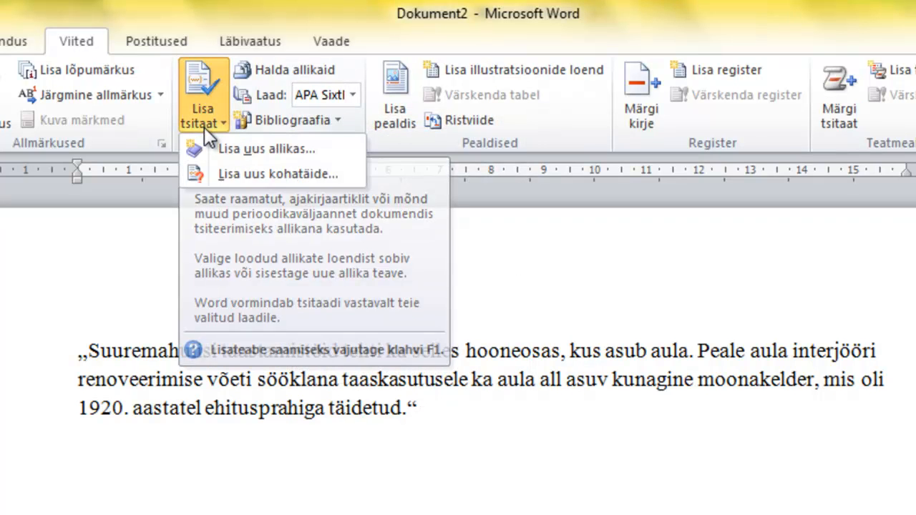
{"action": "left_click", "coordinate": [245, 148]}
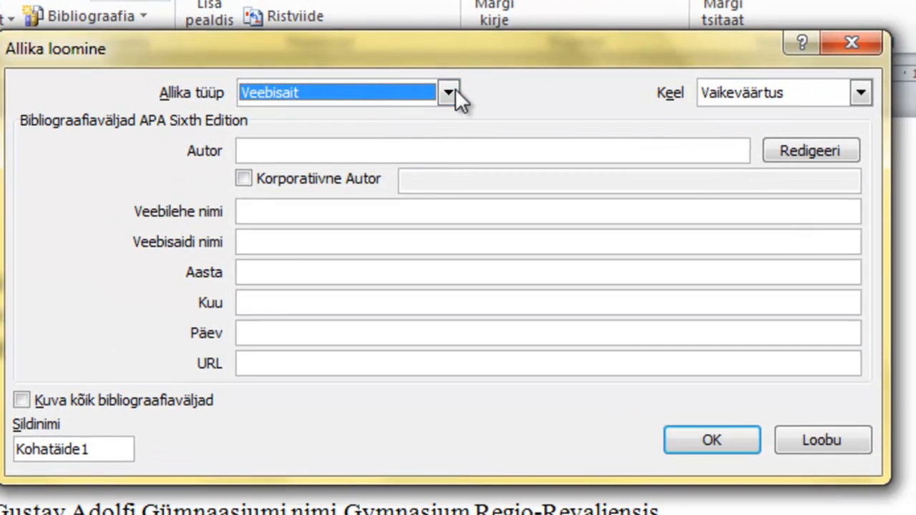
{"action": "left_click", "coordinate": [448, 93]}
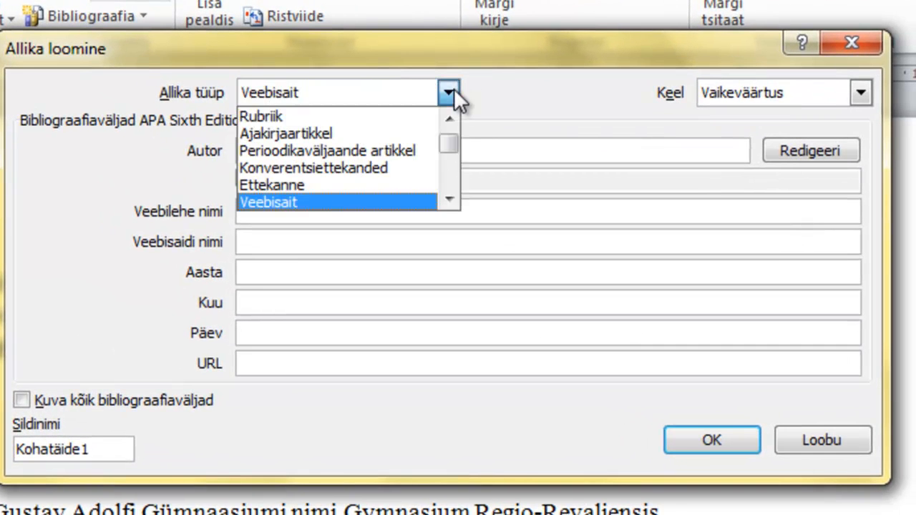
{"action": "left_click_drag", "start_coordinate": [447, 147], "coordinate": [448, 131]}
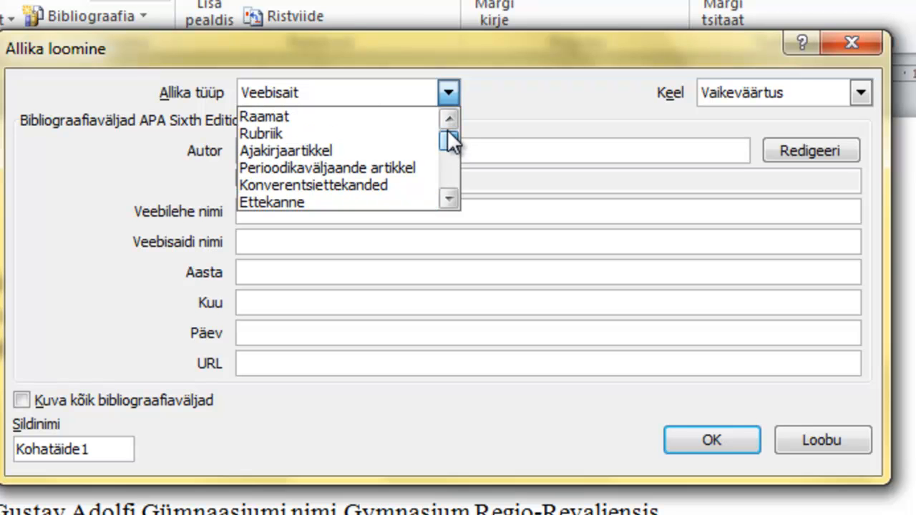
{"action": "left_click", "coordinate": [386, 119]}
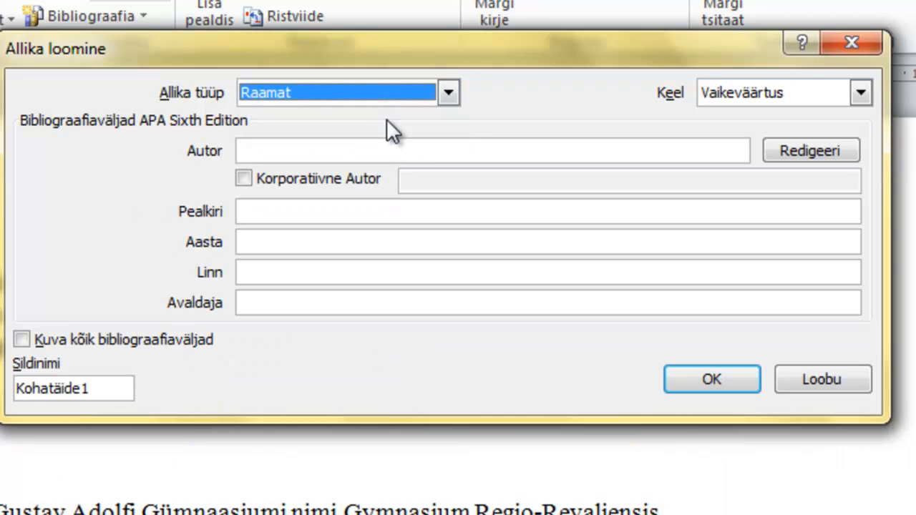
Enter the book author's name in surname, first name order
{"action": "left_click", "coordinate": [339, 147]}
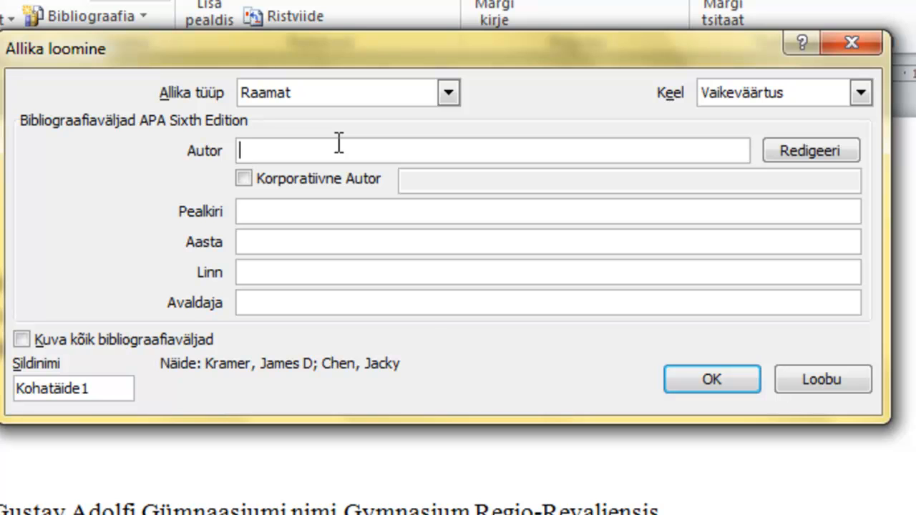
{"action": "type", "text": "TAmm"}
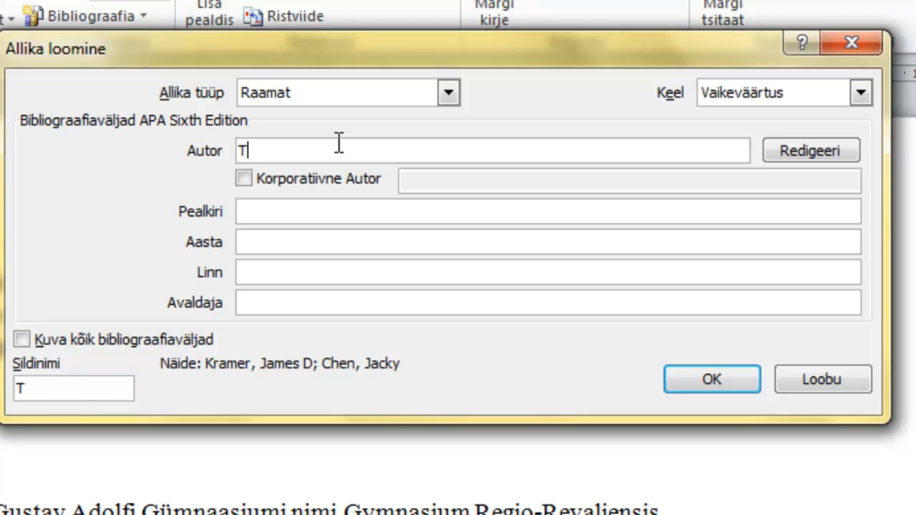
{"action": "key", "text": "BackSpace"}
{"action": "key", "text": "BackSpace"}
{"action": "key", "text": "BackSpace"}
{"action": "type", "text": "amm, "}
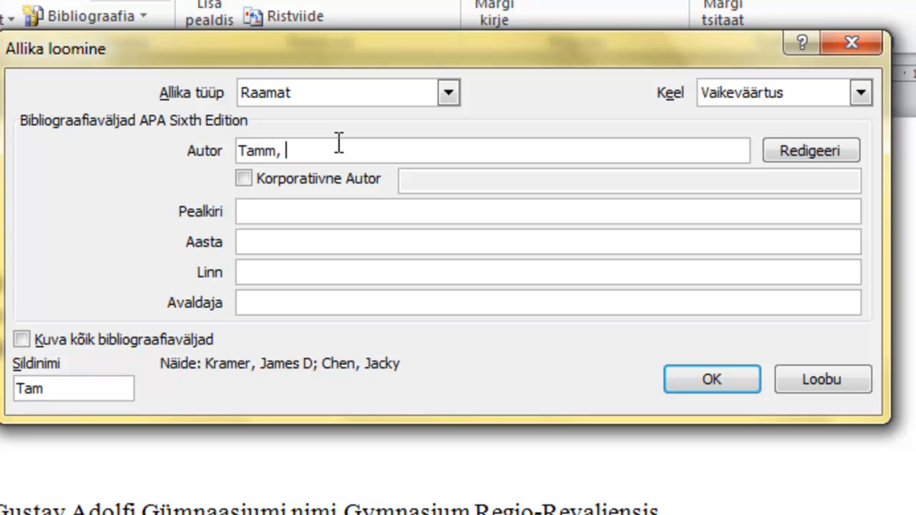
{"action": "type", "text": "Jaan"}
Set the book's title to Tallinna Püha Miikaeli Klooster and its year to 2009
{"action": "left_click", "coordinate": [337, 208]}
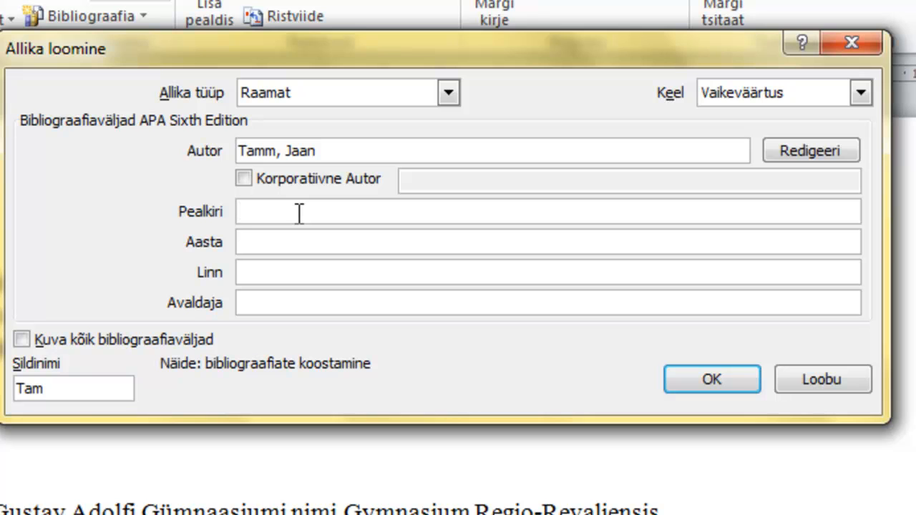
{"action": "type", "text": "Tallinna Püha Miika"}
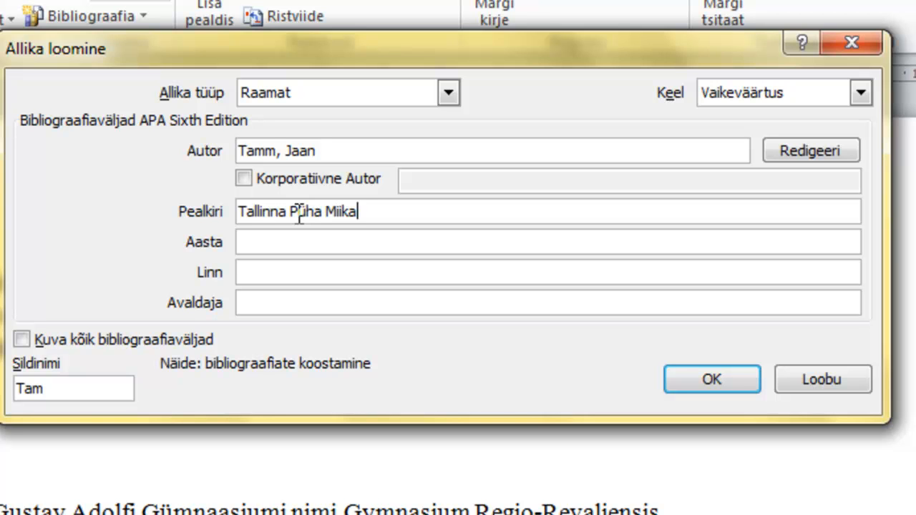
{"action": "type", "text": "eli Klooster"}
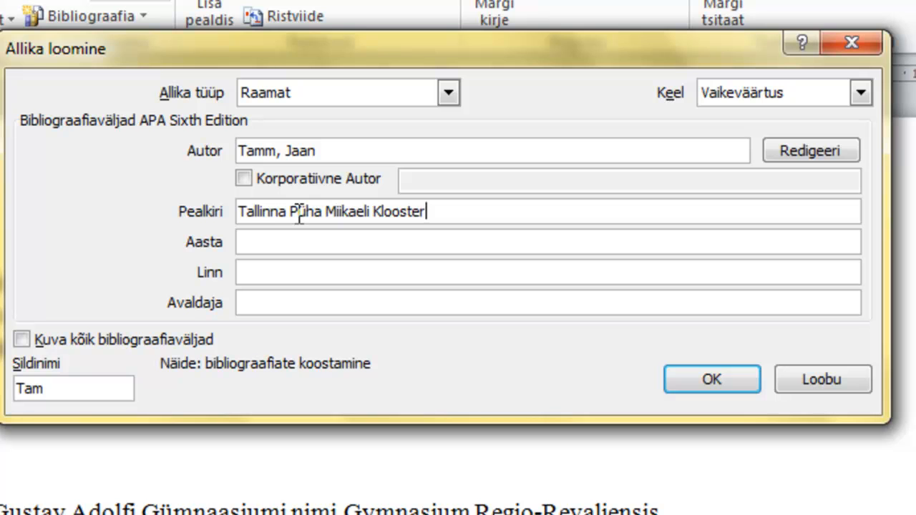
{"action": "left_click", "coordinate": [264, 243]}
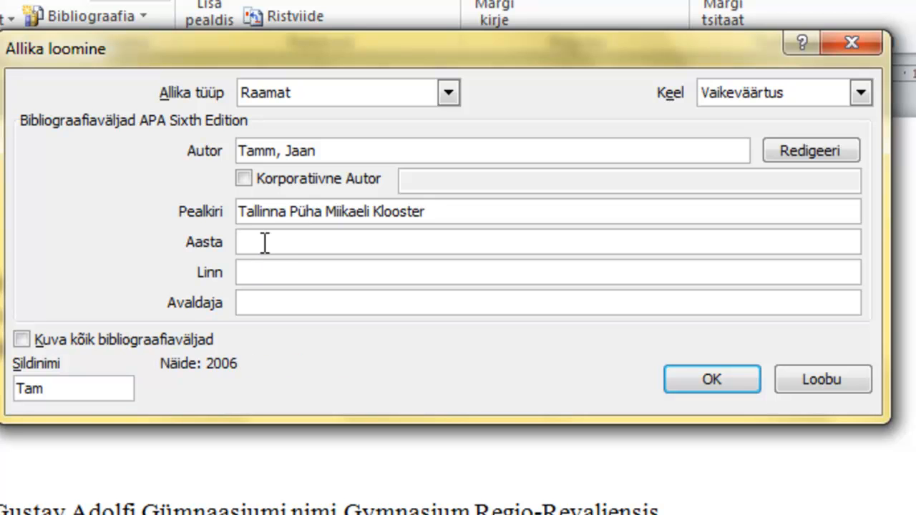
{"action": "type", "text": "2009"}
Set the book's city to Tallinn and its publisher to Eesti Entsüklopeediakirjastus
{"action": "left_click", "coordinate": [246, 276]}
{"action": "type", "text": "Talli"}
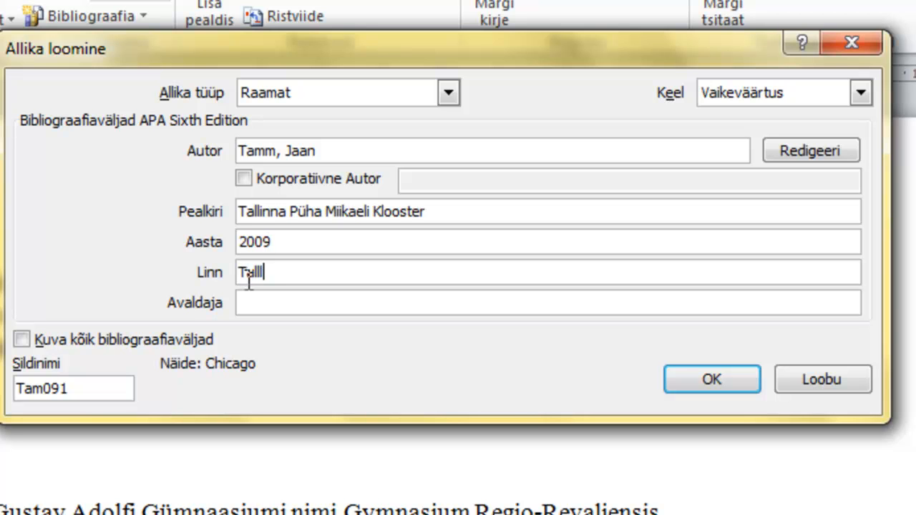
{"action": "type", "text": "nn"}
{"action": "key", "text": "Tab"}
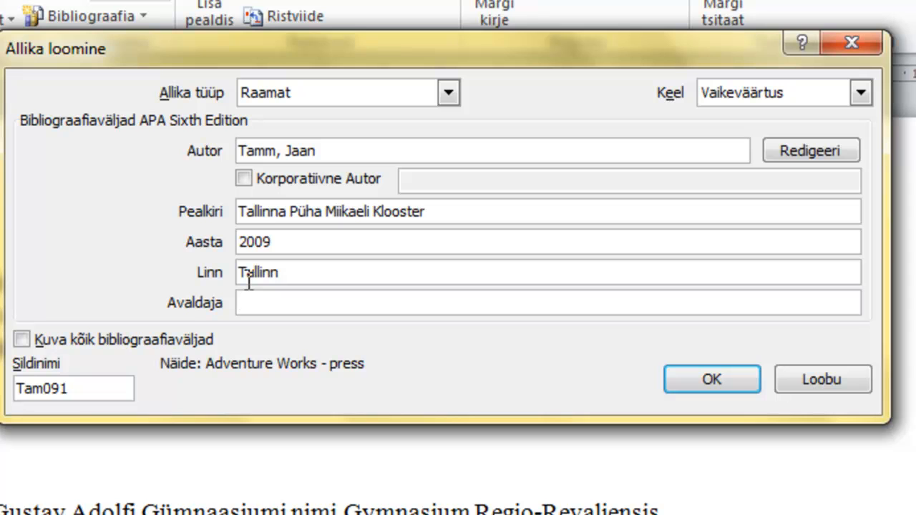
{"action": "type", "text": "Eesti Entsüklopeediakirjastus"}
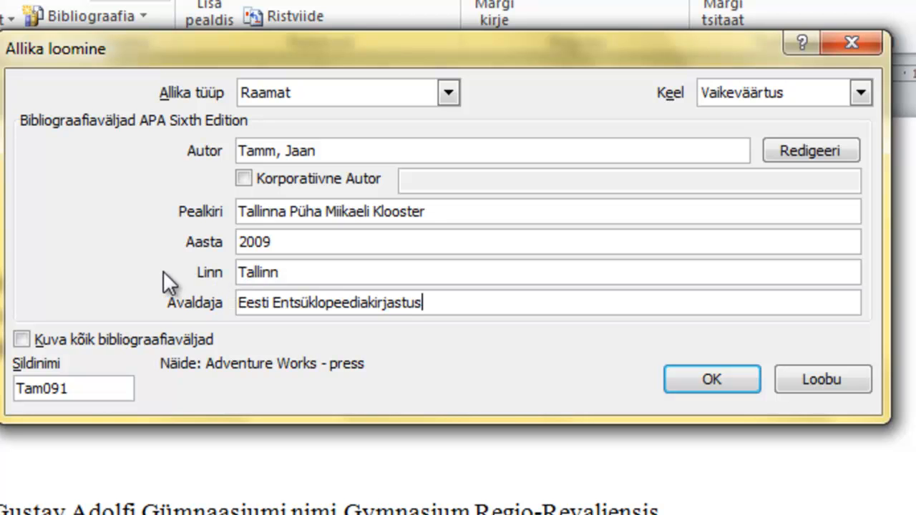
Examine the full set of bibliography fields available for the book source and return to the short set
{"action": "left_click", "coordinate": [22, 341]}
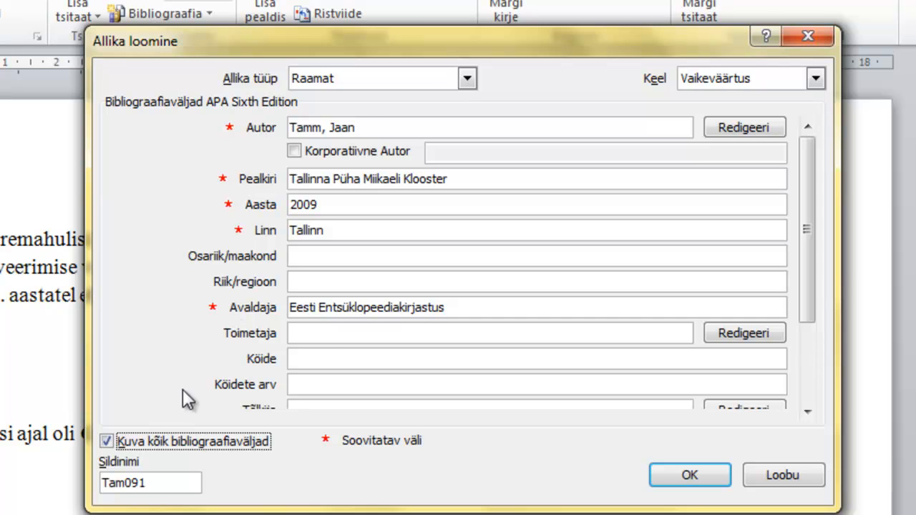
{"action": "mouse_move", "coordinate": [811, 261]}
{"action": "left_mouse_down"}
{"action": "mouse_move", "coordinate": [808, 334]}
{"action": "mouse_move", "coordinate": [808, 236]}
{"action": "mouse_move", "coordinate": [805, 260]}
{"action": "left_mouse_up"}
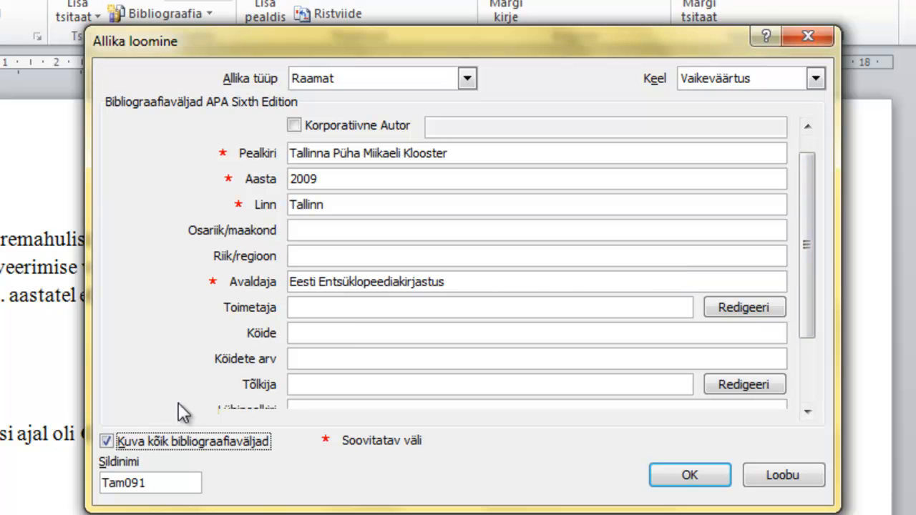
{"action": "left_click", "coordinate": [105, 441]}
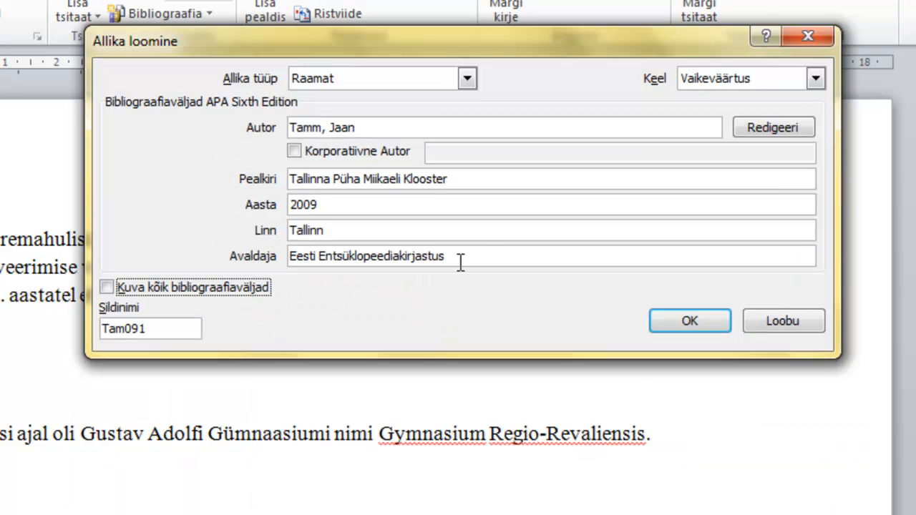
Save the book source to insert its citation after the quotation and add page 187 to that citation
{"action": "left_click", "coordinate": [702, 323]}
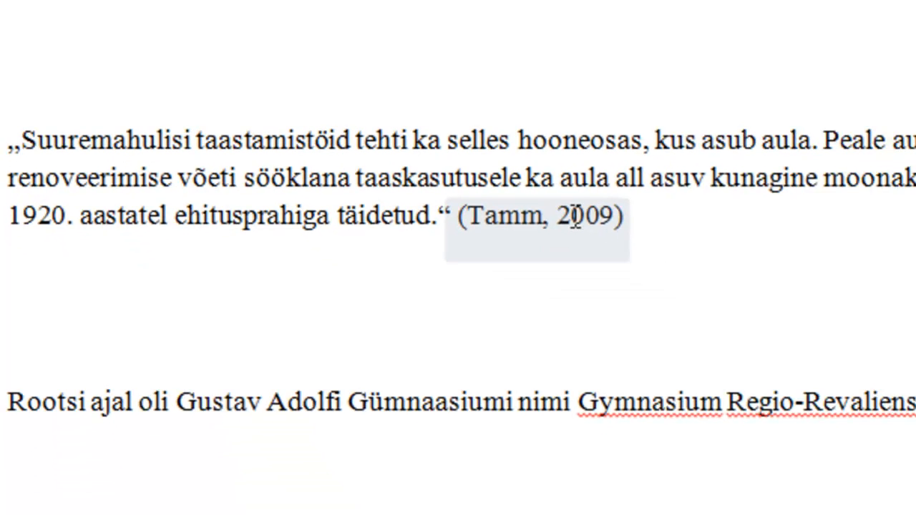
{"action": "right_click", "coordinate": [560, 211]}
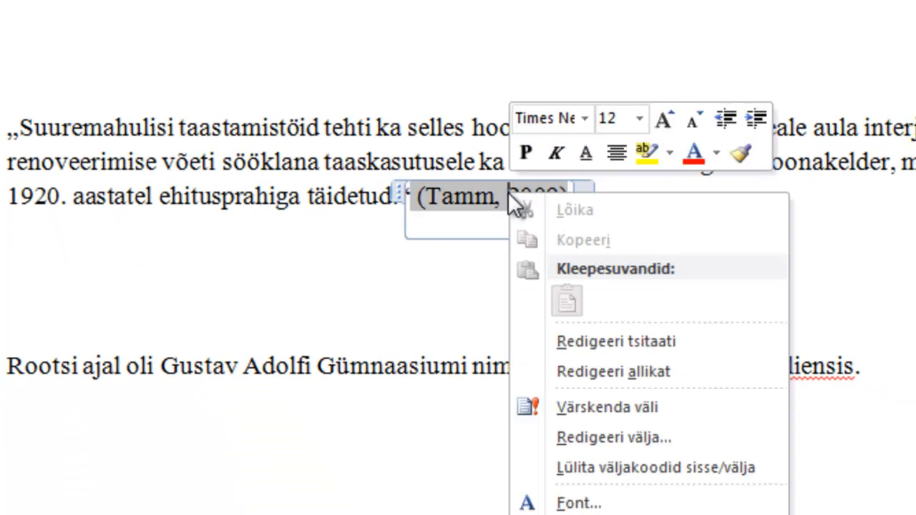
{"action": "left_click", "coordinate": [596, 342]}
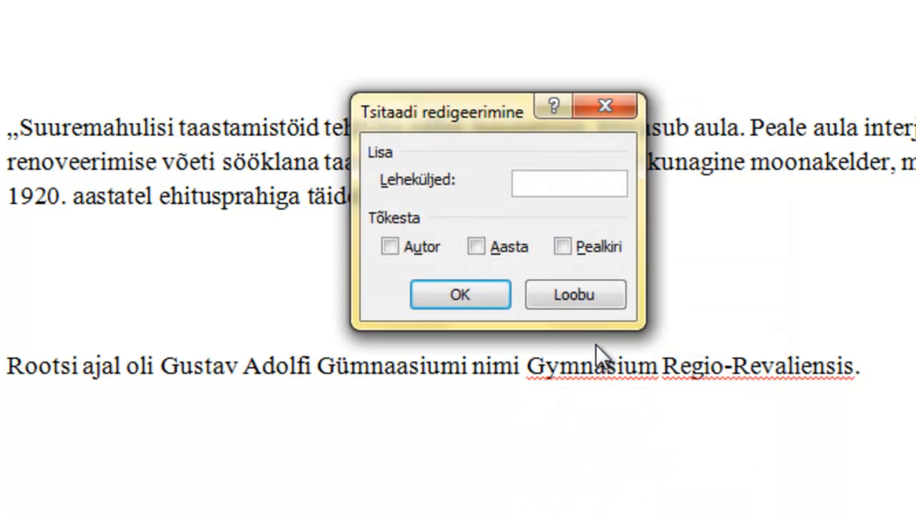
{"action": "type", "text": "187"}
{"action": "left_click", "coordinate": [466, 294]}
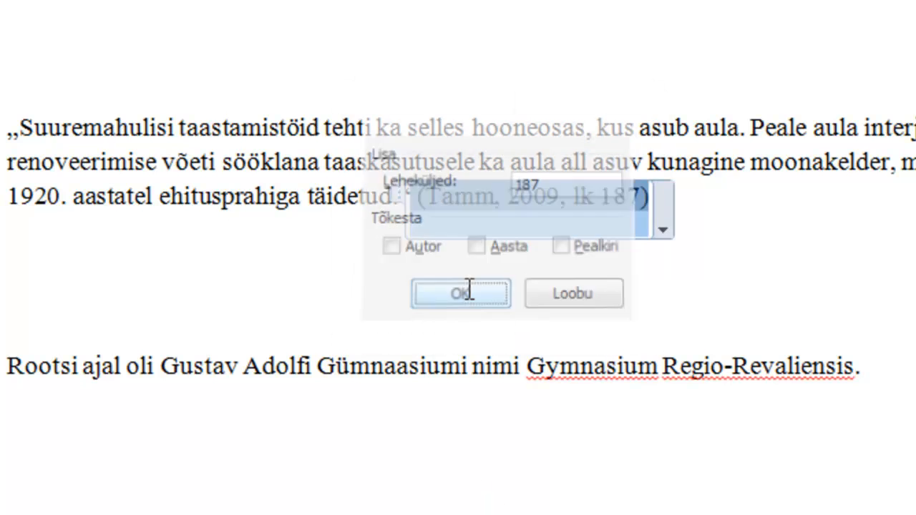
{"action": "left_click", "coordinate": [734, 233]}
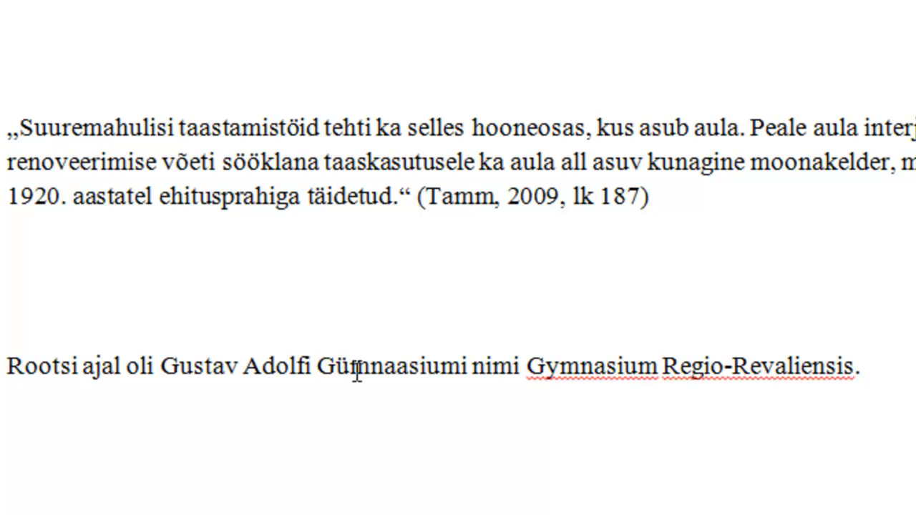
Start a new source of type Veebisait for a citation at the end of the sentence beginning "Rootsi ajal oli"
{"action": "left_click", "coordinate": [857, 368]}
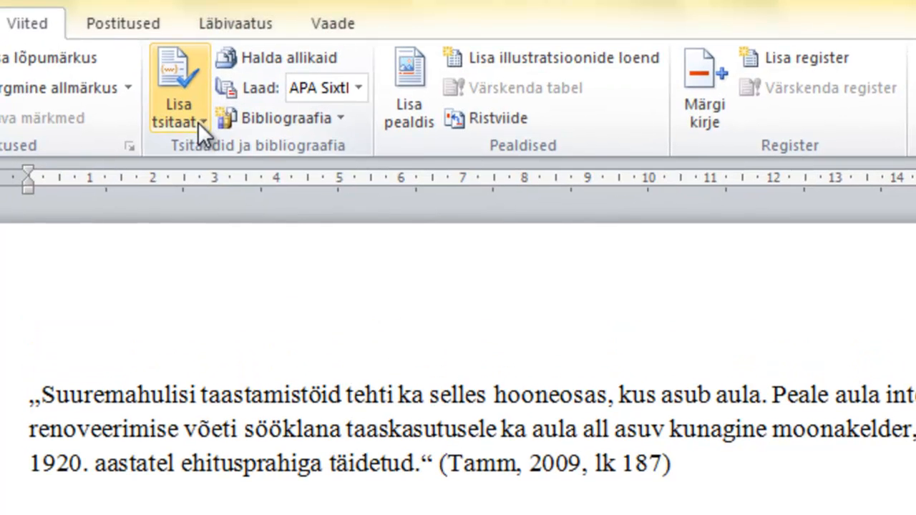
{"action": "left_click", "coordinate": [200, 123]}
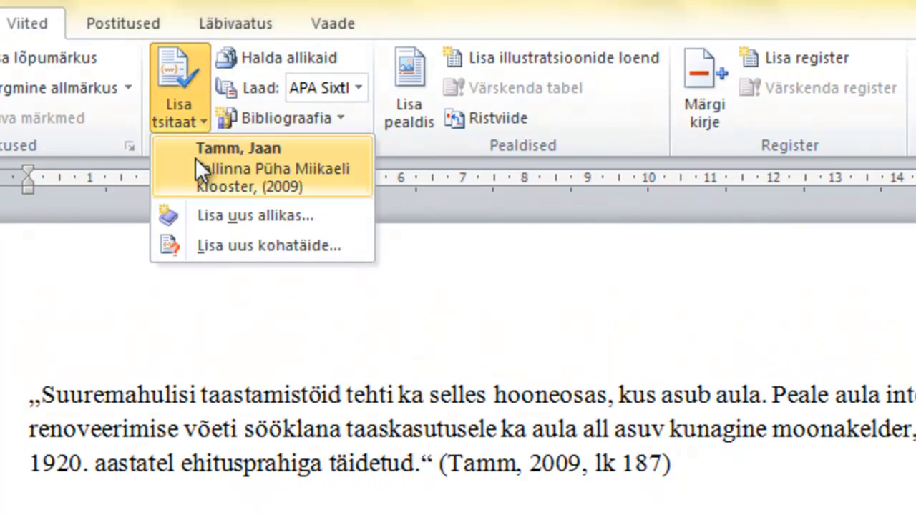
{"action": "left_click", "coordinate": [208, 215]}
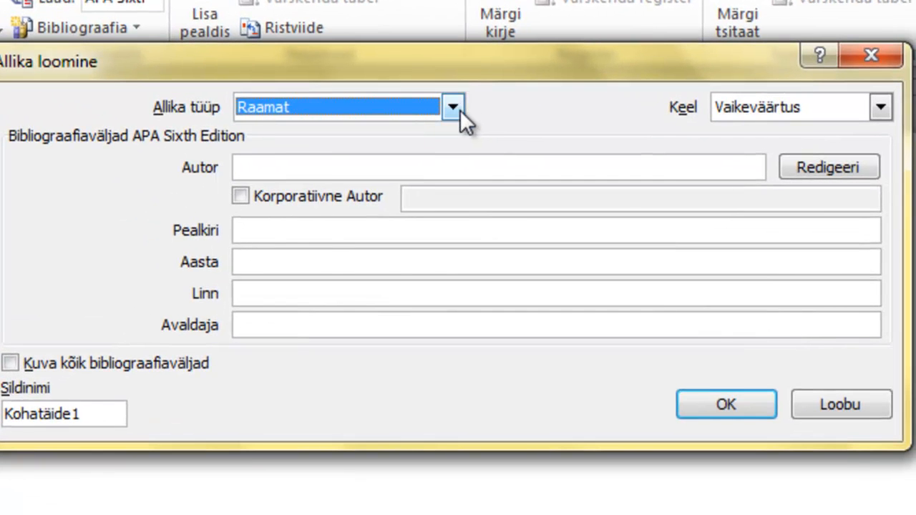
{"action": "left_click", "coordinate": [460, 109]}
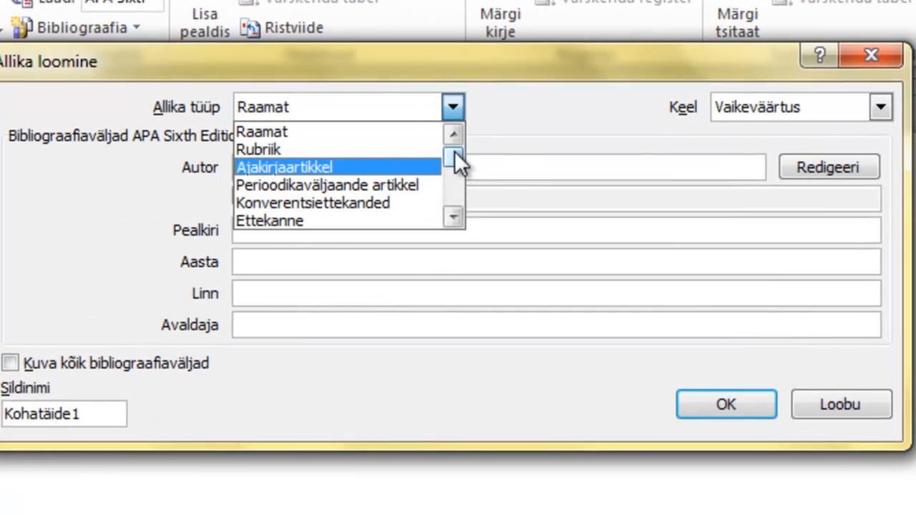
{"action": "left_click", "coordinate": [454, 219]}
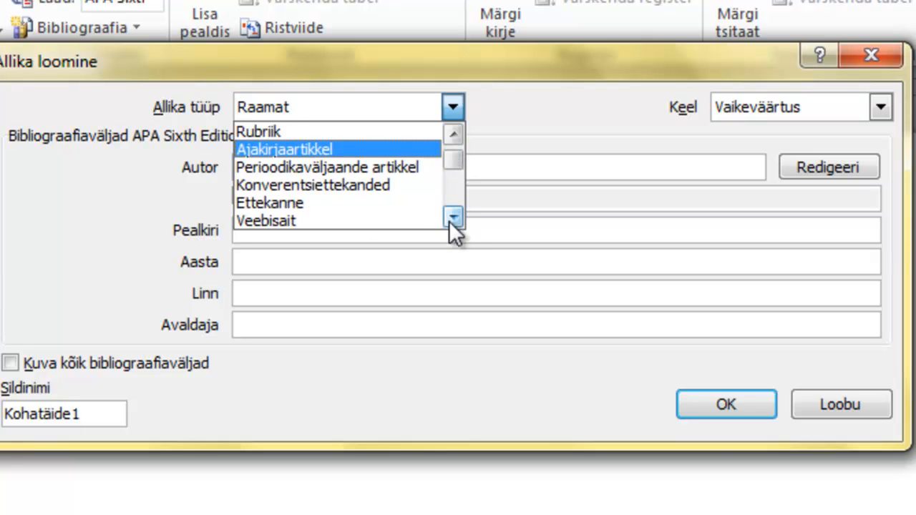
{"action": "left_click", "coordinate": [454, 219]}
{"action": "left_click", "coordinate": [350, 204]}
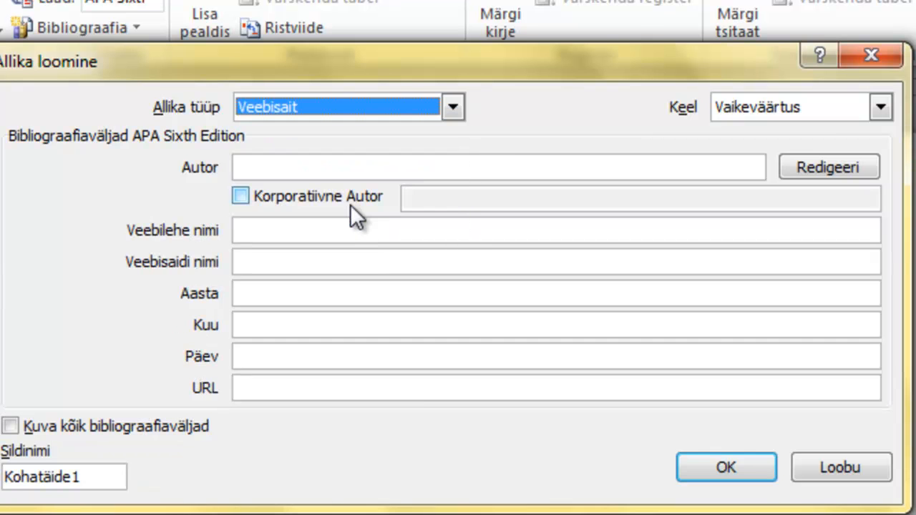
Give the website source the corporate author Gustav Adolfi Gümnaasium and the web page name Gustav Adolfi Gümnaasiumi koduleht
{"action": "left_click", "coordinate": [239, 197]}
{"action": "left_click", "coordinate": [415, 195]}
{"action": "type", "text": "Gustav Adolfi Gümnaasium"}
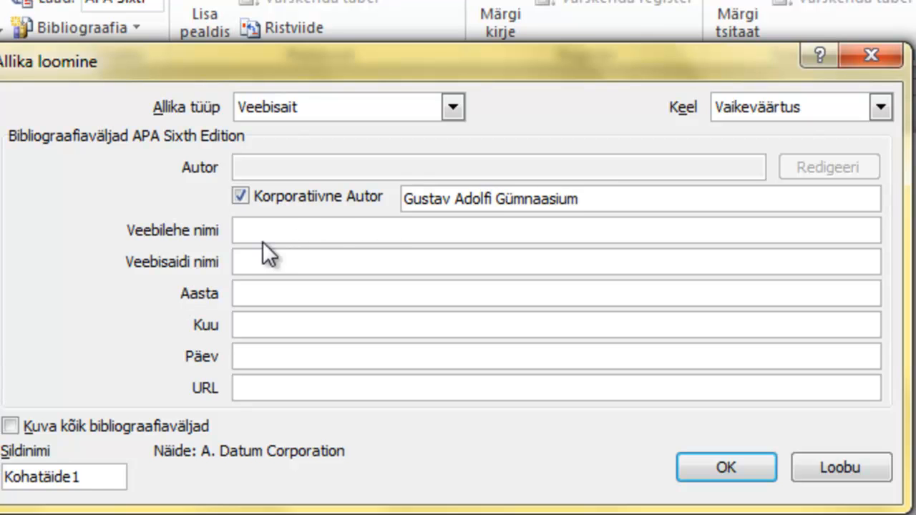
{"action": "left_click", "coordinate": [262, 231]}
{"action": "type", "text": "Gus"}
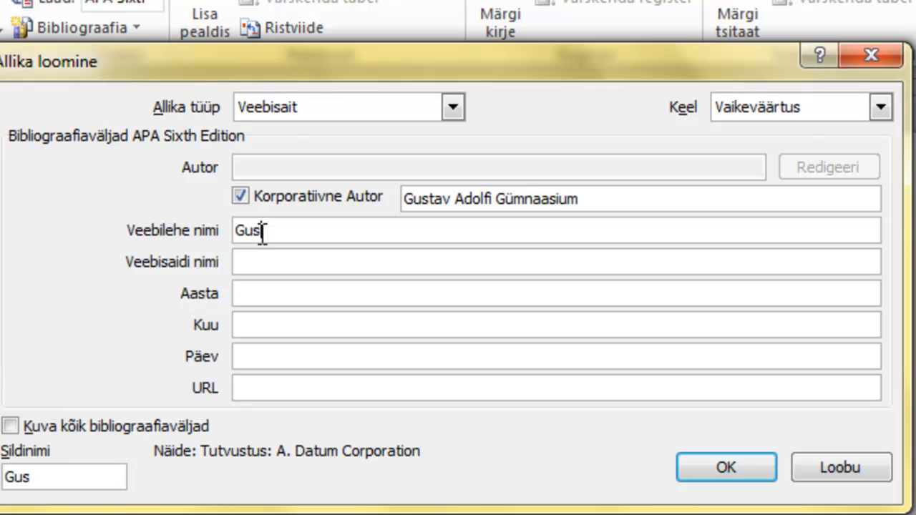
{"action": "type", "text": "tav Adolfi Gümnaasi"}
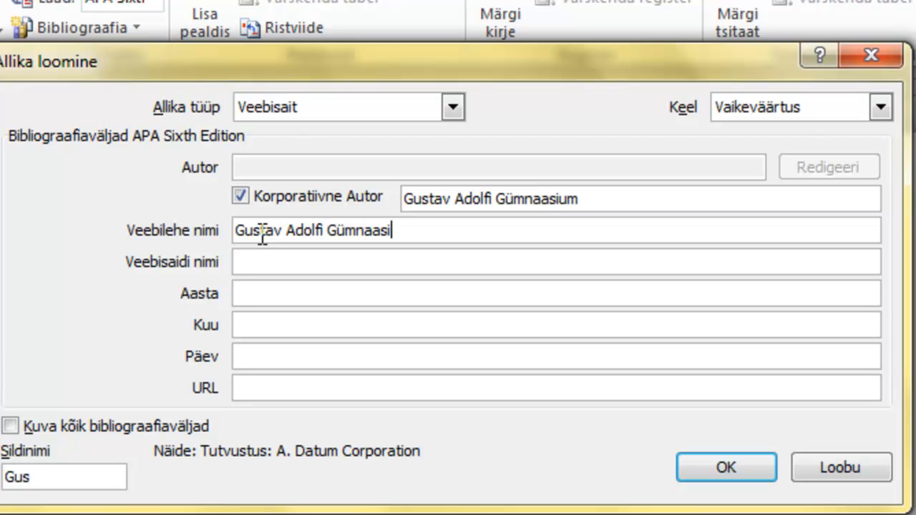
{"action": "type", "text": "umi koduleht"}
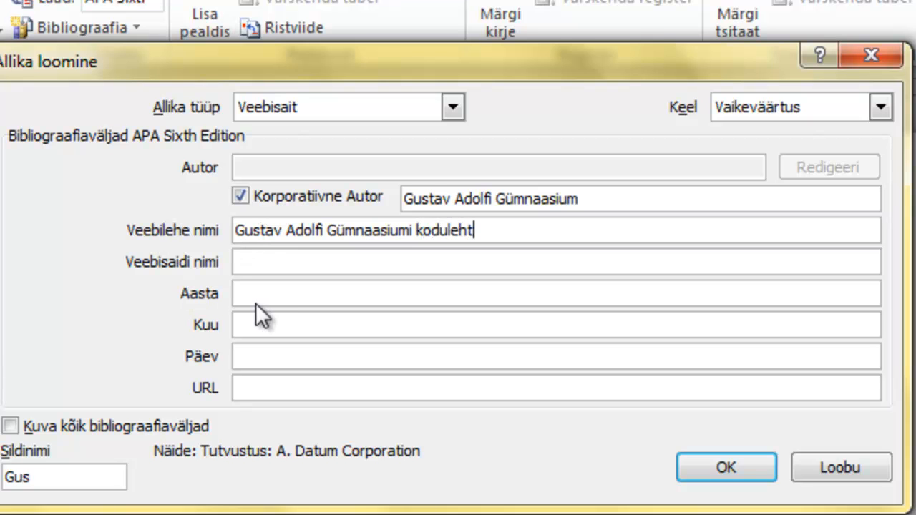
Examine the full set of bibliography fields available for the website source, including the usage year, month and day
{"action": "left_click", "coordinate": [261, 295]}
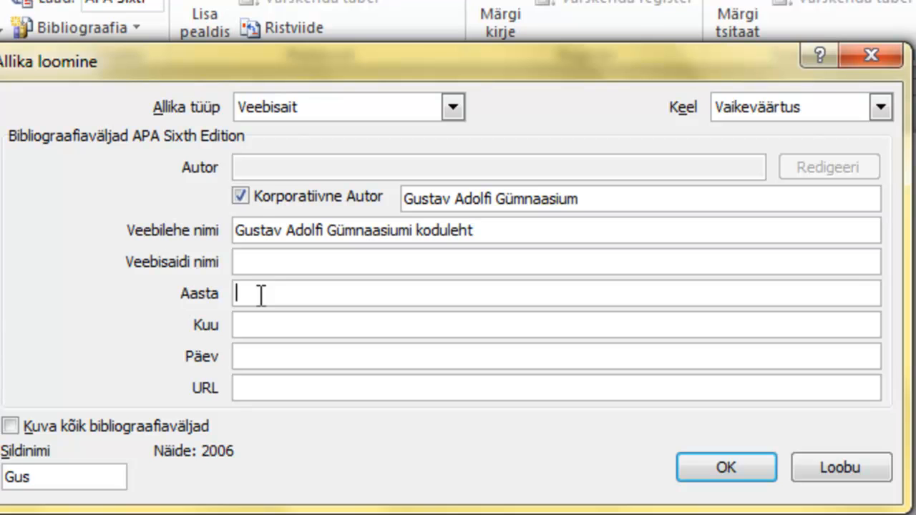
{"action": "left_click", "coordinate": [9, 427]}
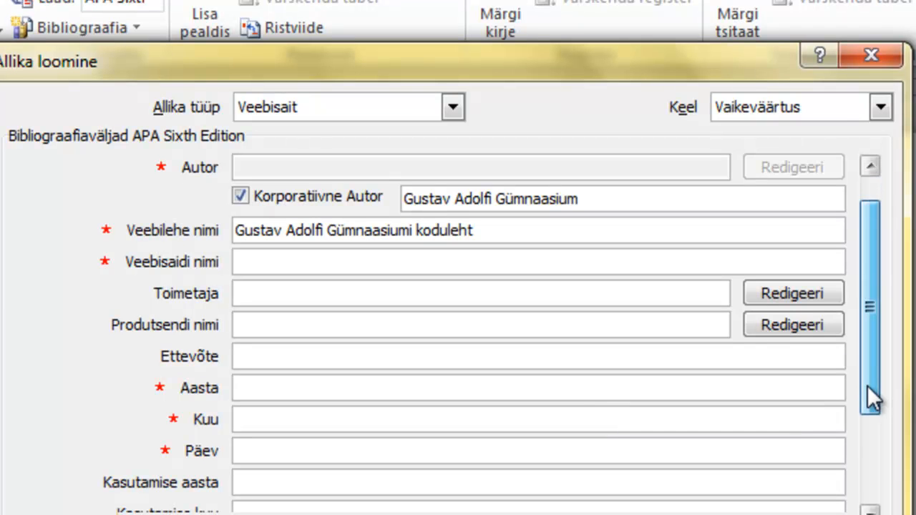
{"action": "scroll", "coordinate": [870, 401], "scroll_direction": "down", "scroll_amount": 2}
{"action": "left_click_drag", "start_coordinate": [868, 382], "coordinate": [860, 304]}
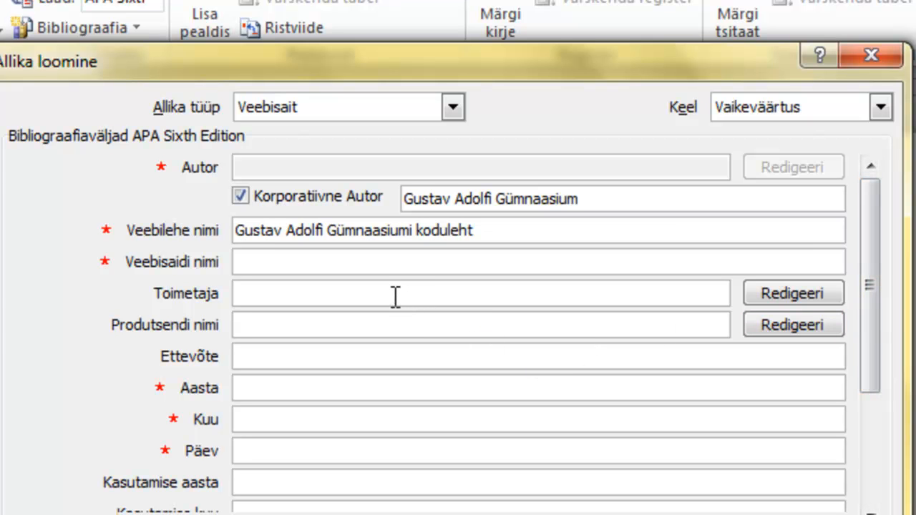
{"action": "left_click", "coordinate": [291, 394]}
{"action": "left_click_drag", "start_coordinate": [864, 375], "coordinate": [875, 493]}
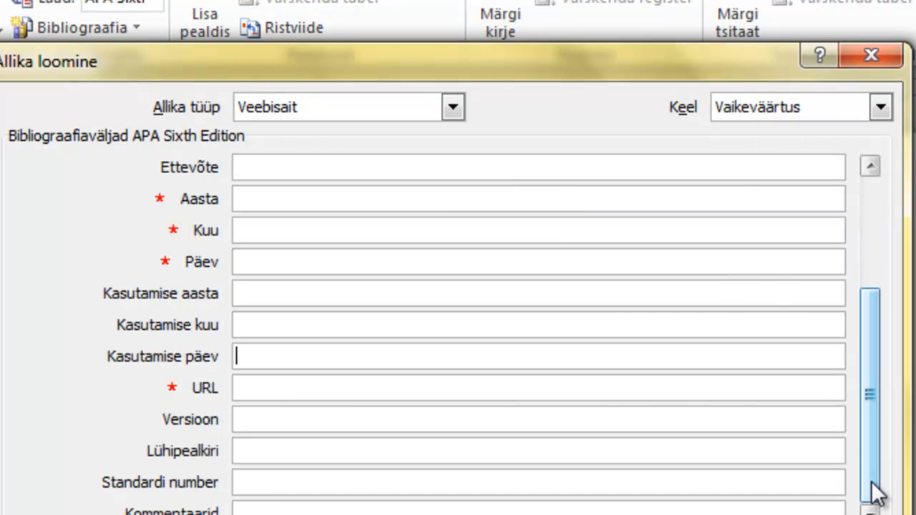
{"action": "left_click", "coordinate": [371, 356]}
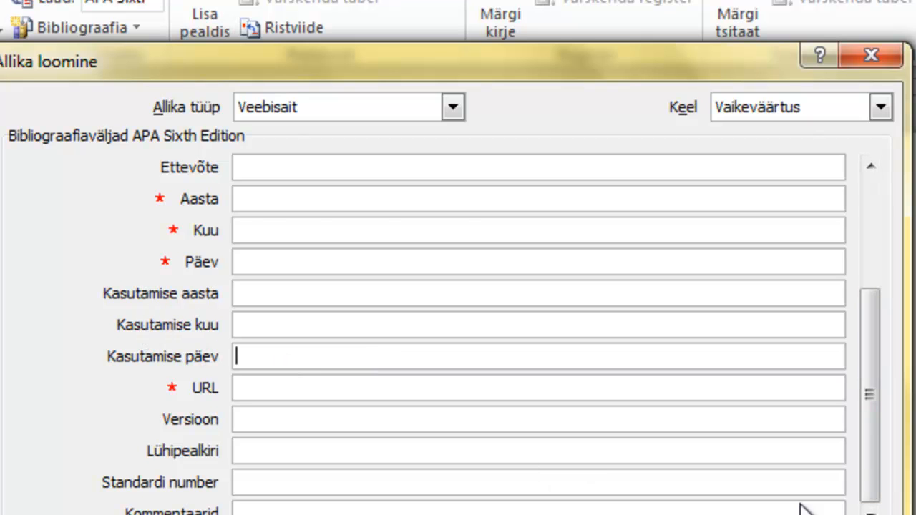
{"action": "left_click_drag", "start_coordinate": [867, 458], "coordinate": [862, 319]}
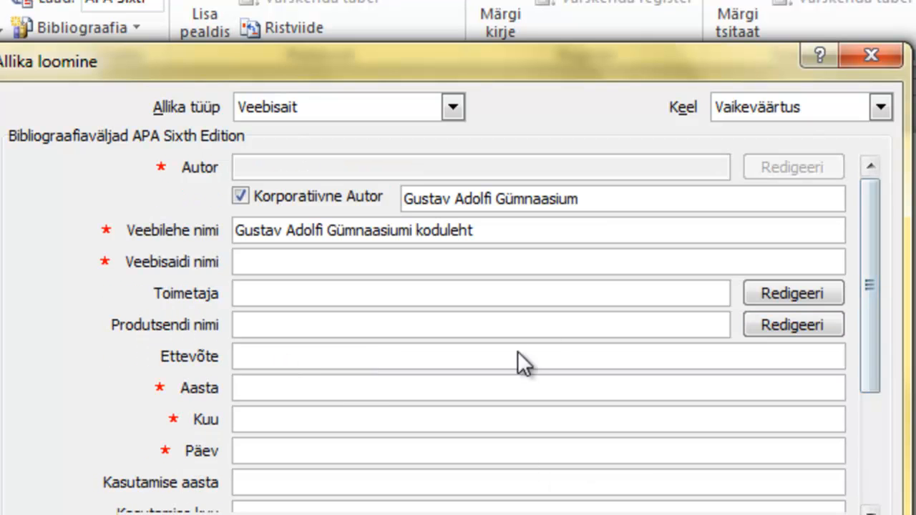
Set the website source's year to 2012, month to september and day to 27, and return to the short set of fields
{"action": "type", "text": "2012"}
{"action": "key", "text": "Tab"}
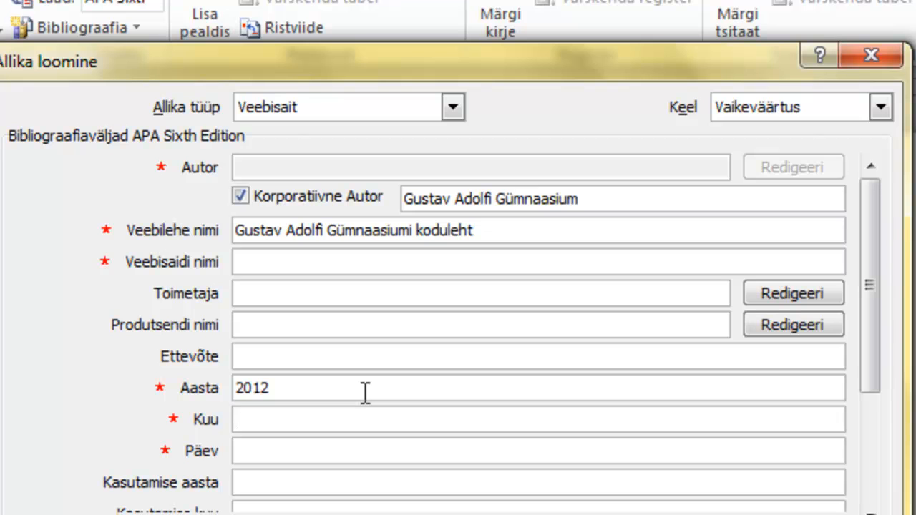
{"action": "type", "text": "september"}
{"action": "key", "text": "Tab"}
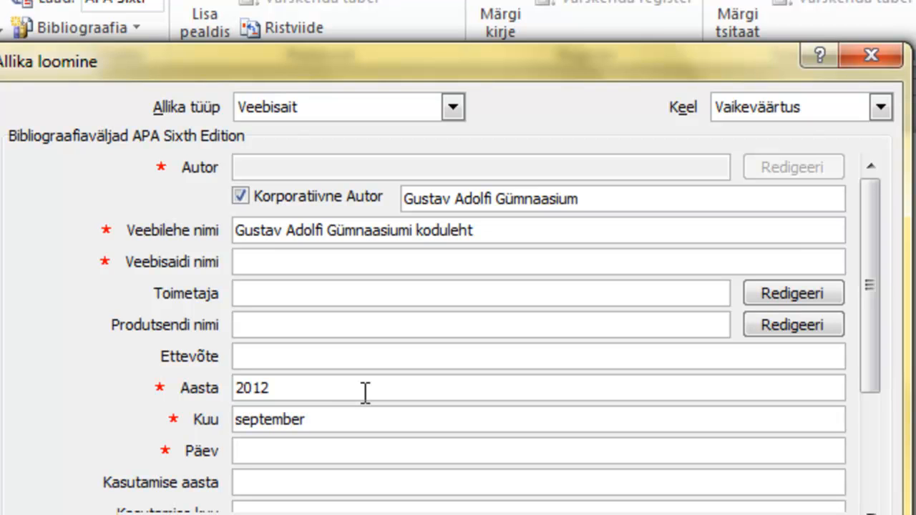
{"action": "type", "text": "27"}
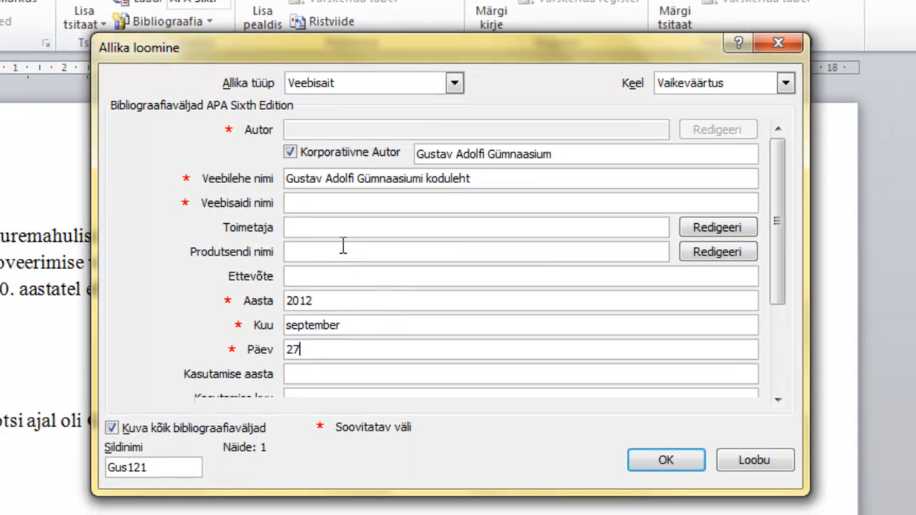
{"action": "left_click", "coordinate": [112, 428]}
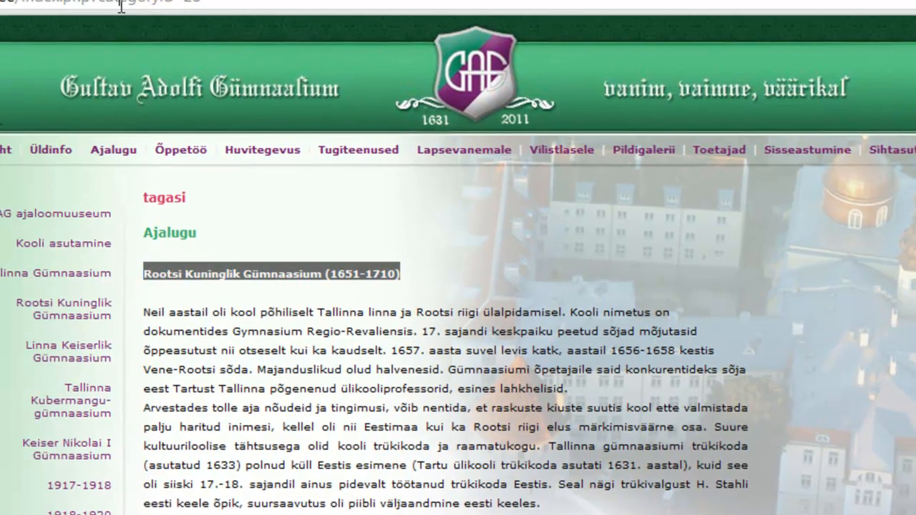
{"action": "left_click", "coordinate": [121, 5]}
{"action": "key", "text": "ctrl+c"}
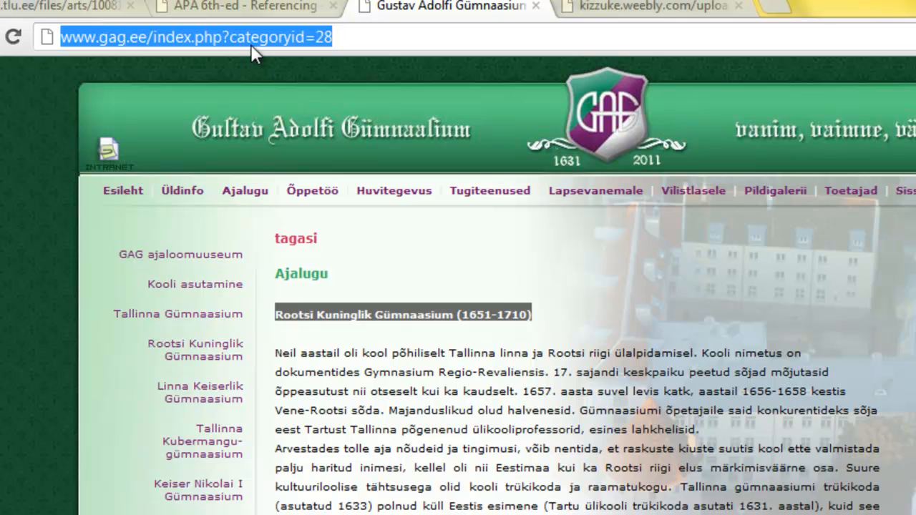
{"action": "left_click", "coordinate": [443, 514]}
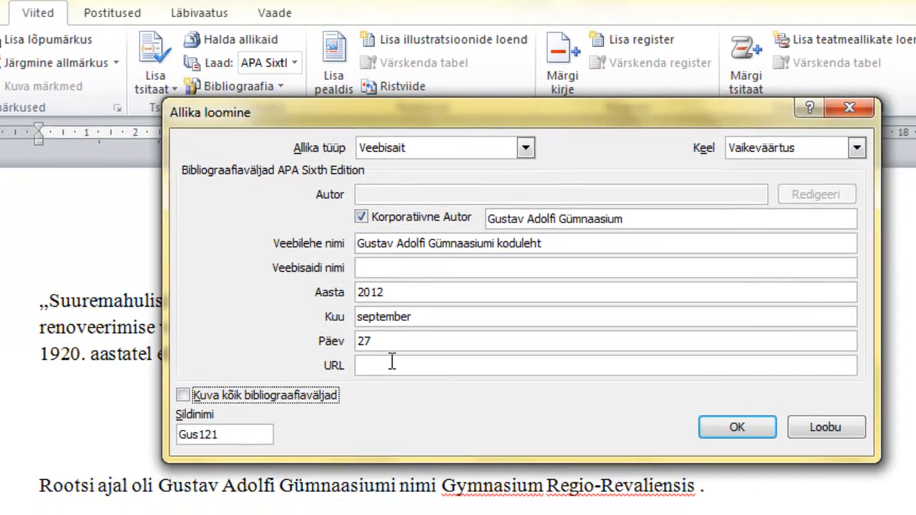
{"action": "left_click", "coordinate": [392, 364]}
{"action": "key", "text": "ctrl+v"}
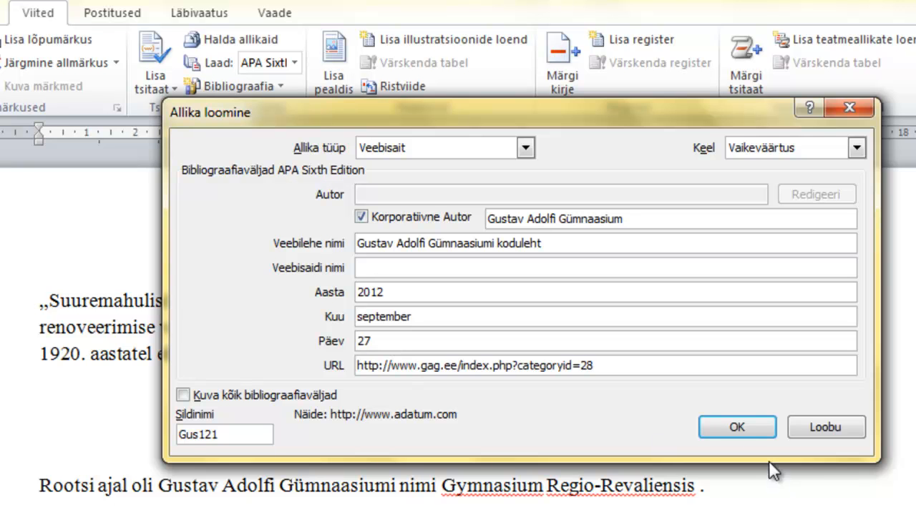
{"action": "left_click", "coordinate": [738, 424]}
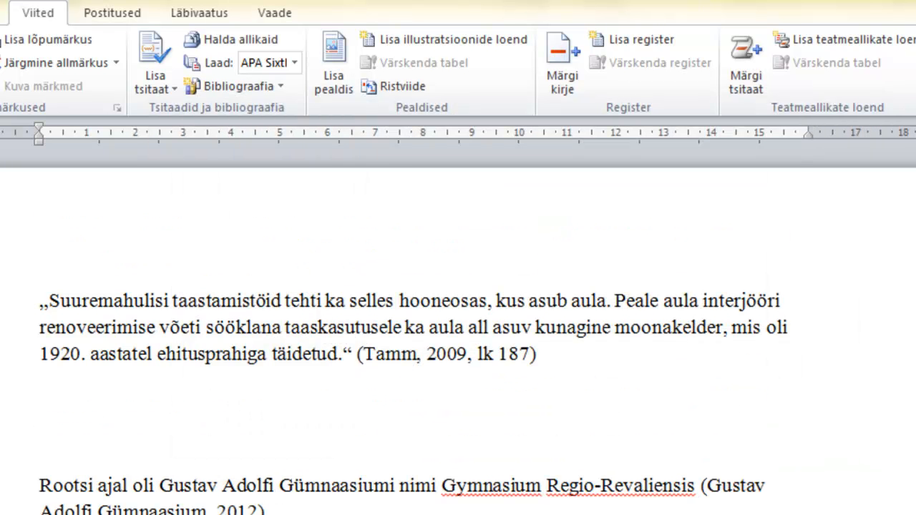
Insert a bibliography in the built-in Bibliograafia format below the sentence beginning "Rootsi ajal oli"
{"action": "left_click", "coordinate": [289, 511]}
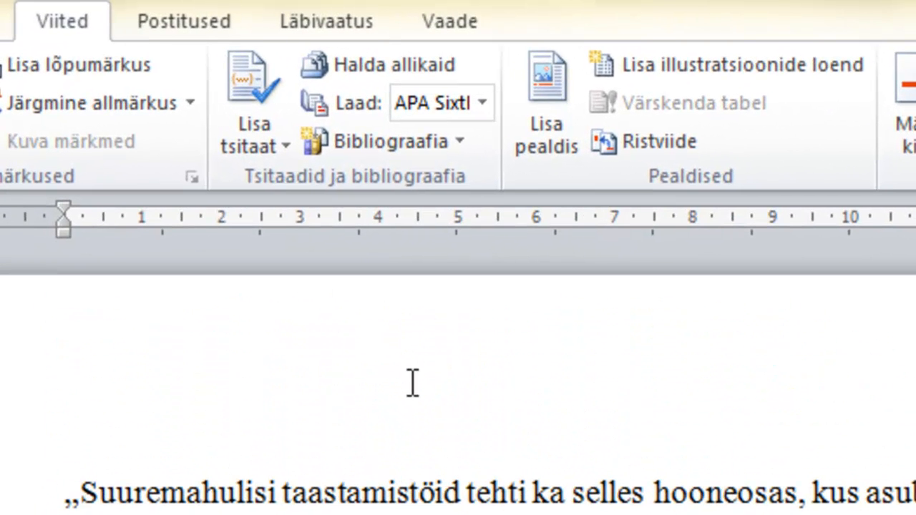
{"action": "left_click", "coordinate": [374, 138]}
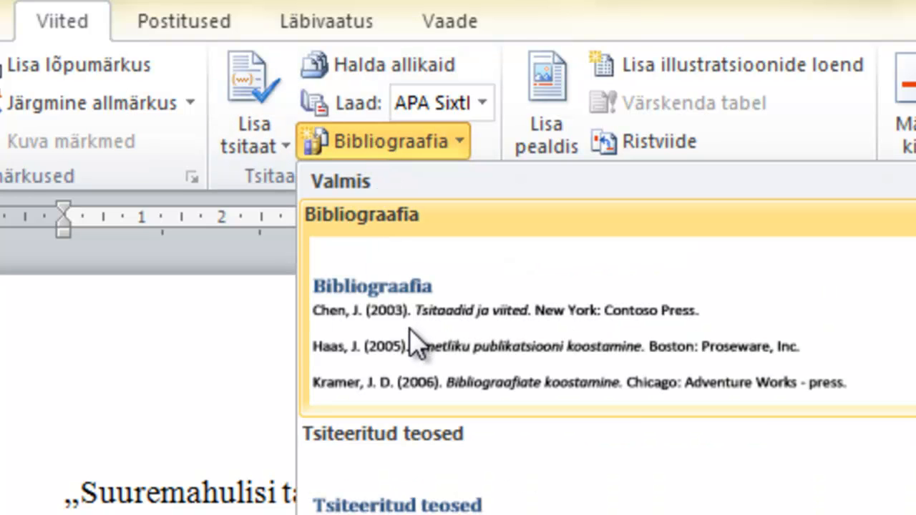
{"action": "left_click", "coordinate": [418, 347]}
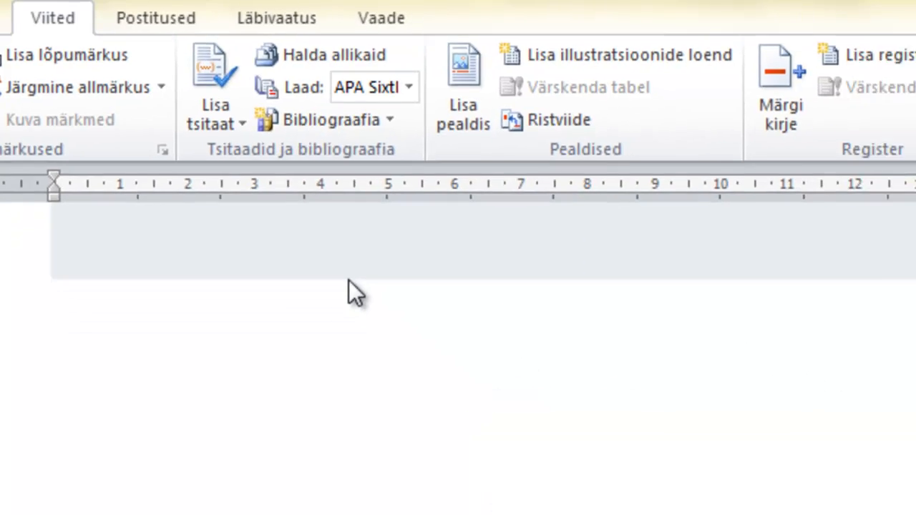
{"action": "scroll", "coordinate": [458, 322], "scroll_direction": "up", "scroll_amount": 5}
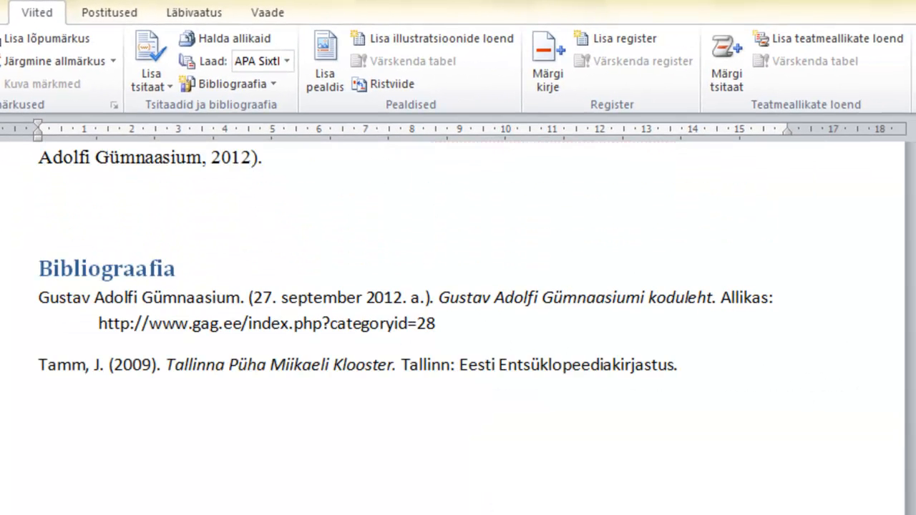
{"action": "scroll", "coordinate": [458, 322], "scroll_direction": "up", "scroll_amount": 2}
{"action": "scroll", "coordinate": [458, 322], "scroll_direction": "down", "scroll_amount": 1}
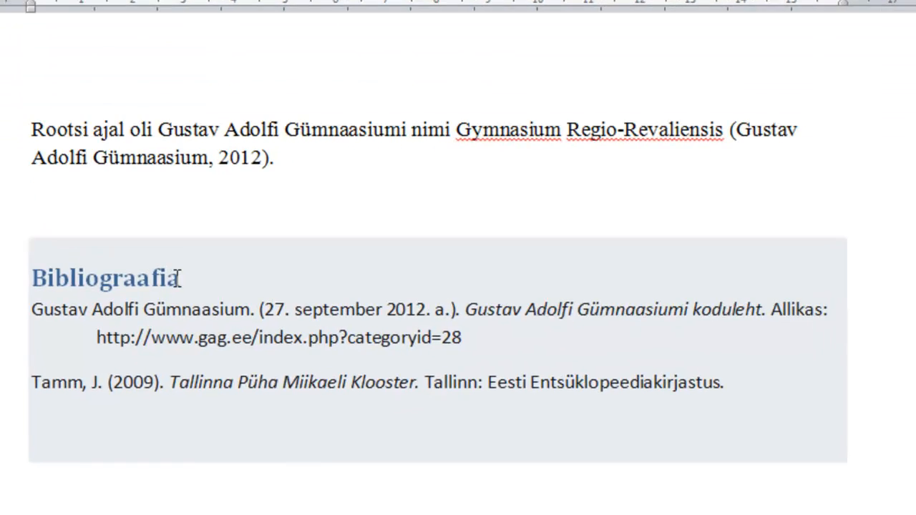
Replace the bibliography heading with "Kasutatud kirjandus" and add an empty line beneath it
{"action": "left_click", "coordinate": [176, 387]}
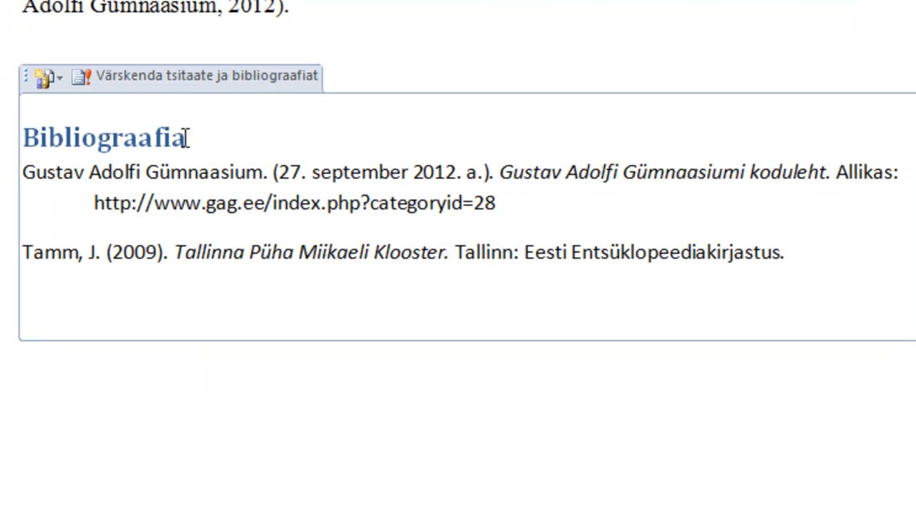
{"action": "key", "text": "BackSpace"}
{"action": "key", "text": "BackSpace"}
{"action": "key", "text": "BackSpace"}
{"action": "key", "text": "BackSpace"}
{"action": "key", "text": "BackSpace"}
{"action": "key", "text": "BackSpace"}
{"action": "key", "text": "BackSpace"}
{"action": "key", "text": "BackSpace"}
{"action": "key", "text": "BackSpace"}
{"action": "key", "text": "BackSpace"}
{"action": "key", "text": "BackSpace"}
{"action": "key", "text": "BackSpace"}
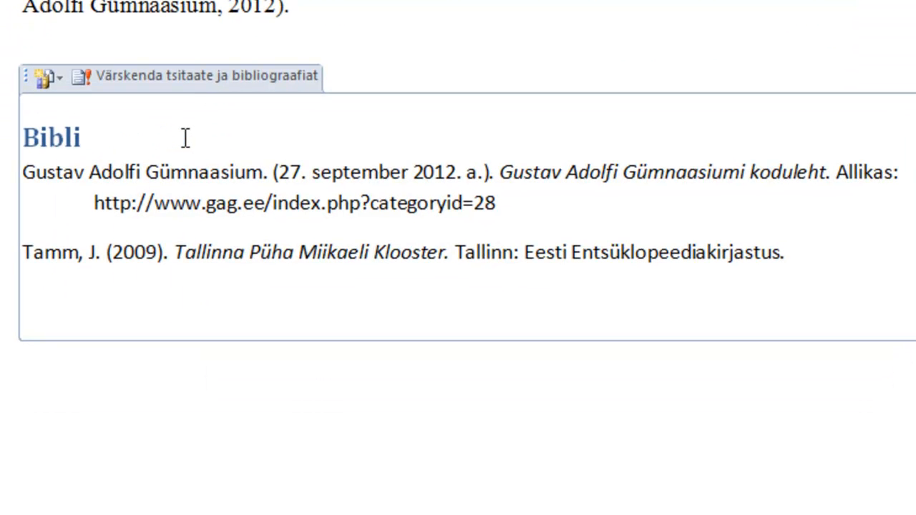
{"action": "key", "text": "BackSpace"}
{"action": "type", "text": "Kas"}
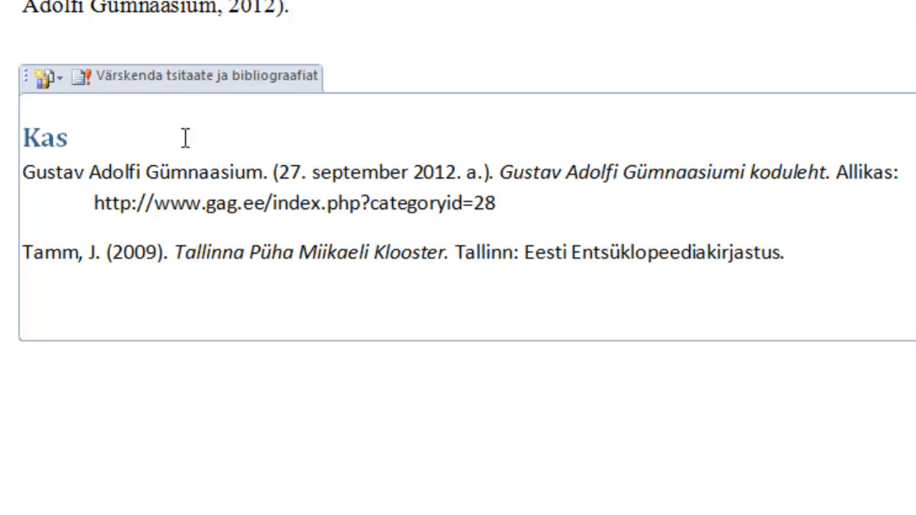
{"action": "type", "text": "utatud ki"}
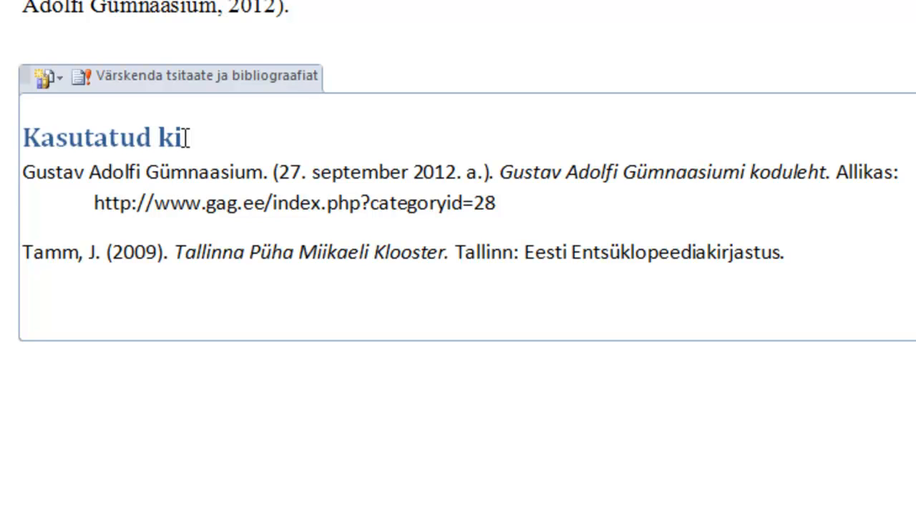
{"action": "type", "text": "rjandus"}
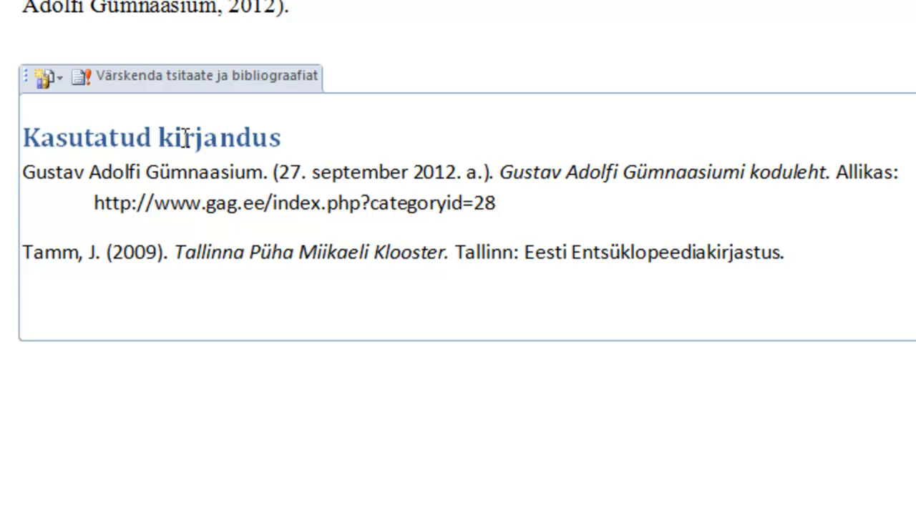
{"action": "key", "text": "Return"}
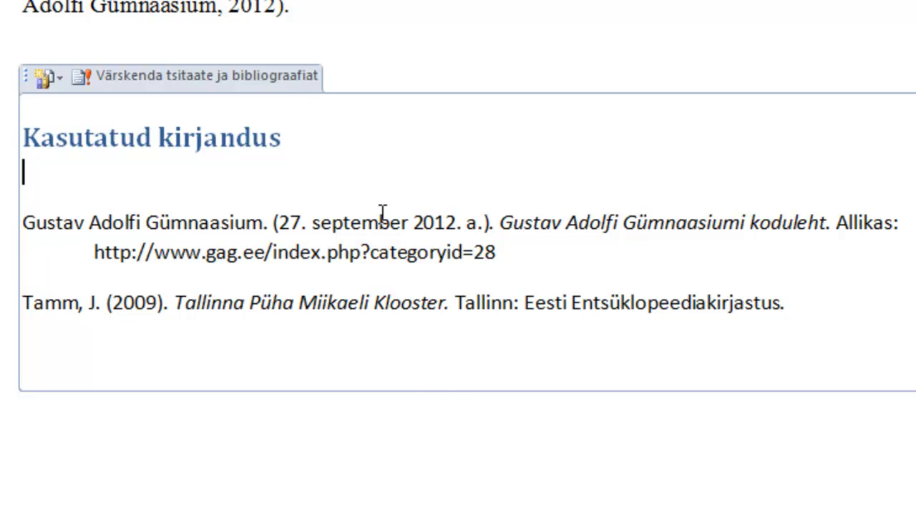
Update the citations and bibliography from the Kasutatud kirjandus block
{"action": "left_click", "coordinate": [415, 64]}
{"action": "left_click", "coordinate": [242, 136]}
{"action": "left_click", "coordinate": [174, 74]}
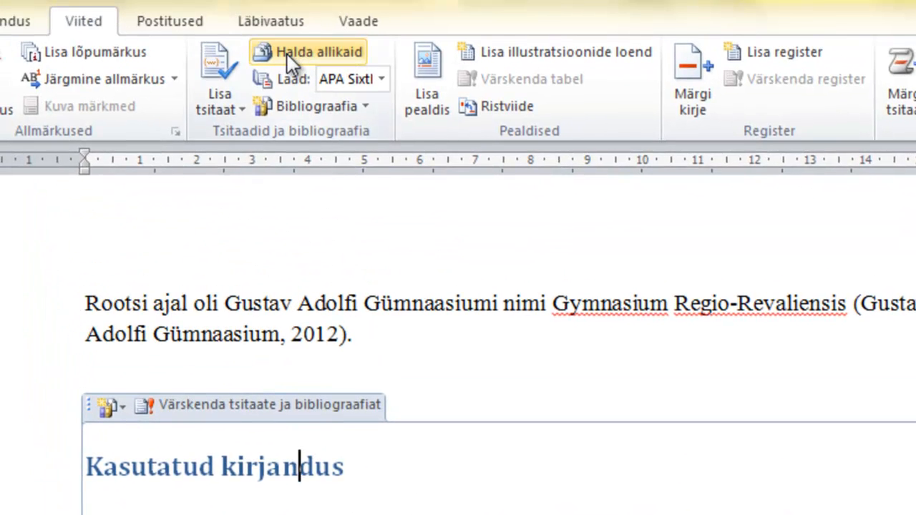
Review the saved sources in the source manager, previewing both Gustav Adolfi Gümnaasium entries in the master list, and close it
{"action": "left_click", "coordinate": [287, 53]}
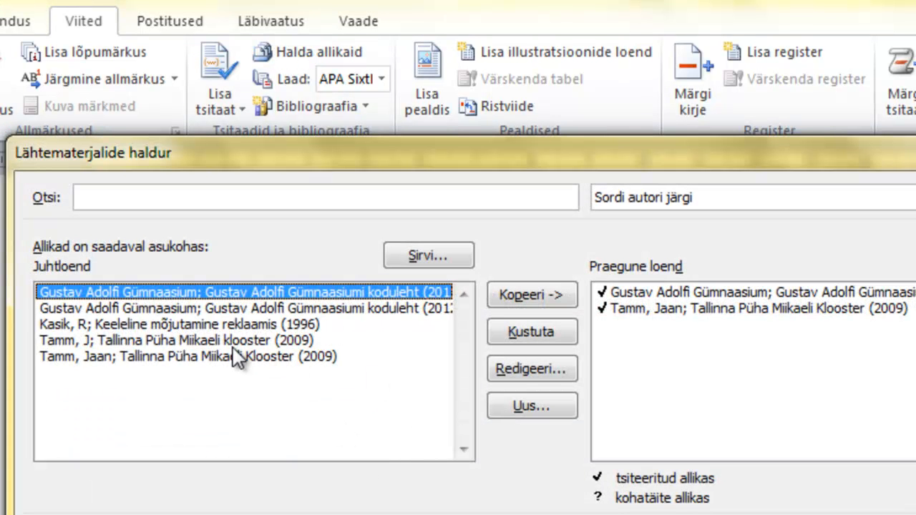
{"action": "left_click", "coordinate": [213, 313]}
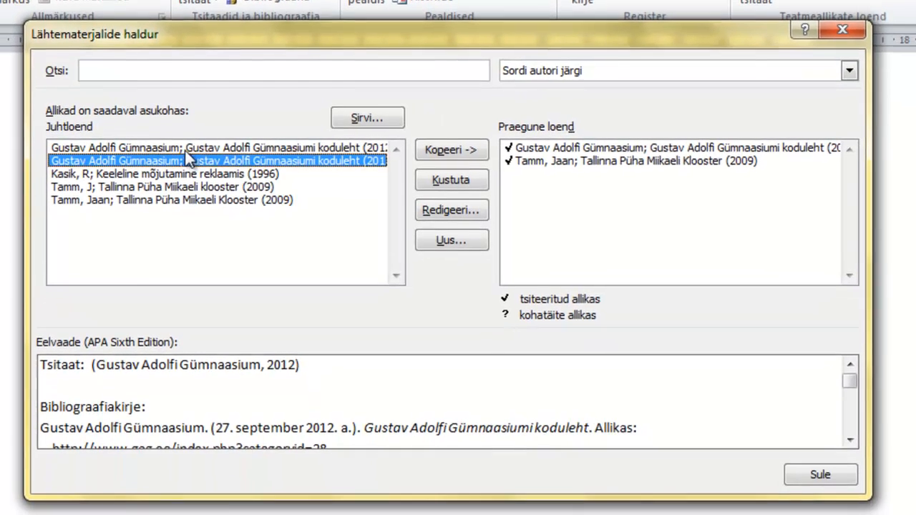
{"action": "left_click", "coordinate": [206, 293]}
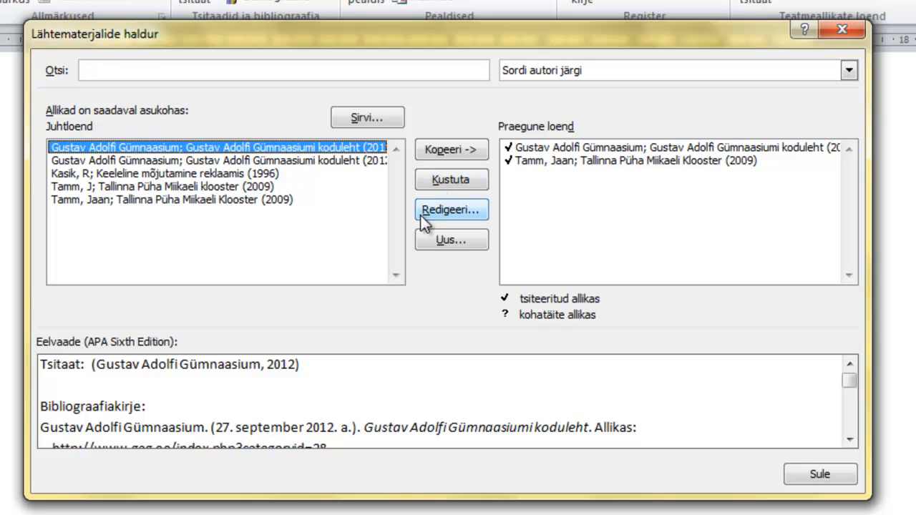
{"action": "left_click", "coordinate": [843, 31]}
{"action": "scroll", "coordinate": [458, 286], "scroll_direction": "up", "scroll_amount": 4}
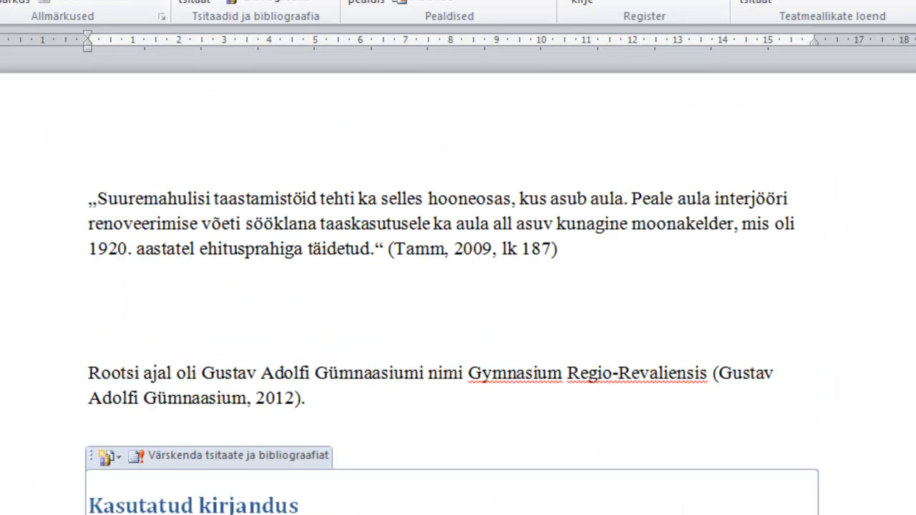